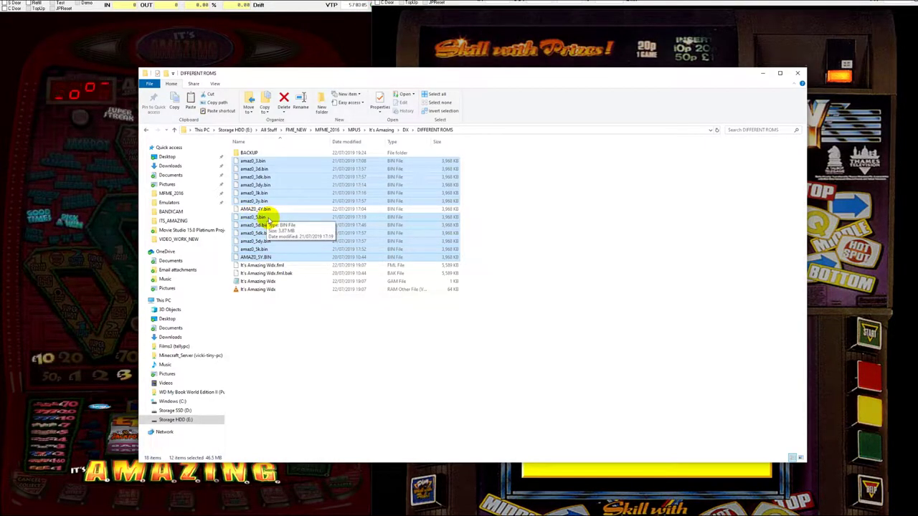
Step: Select the amaz0_5k.bin ROM file in the DIFFERENT ROMS folder
left_click(259, 217)
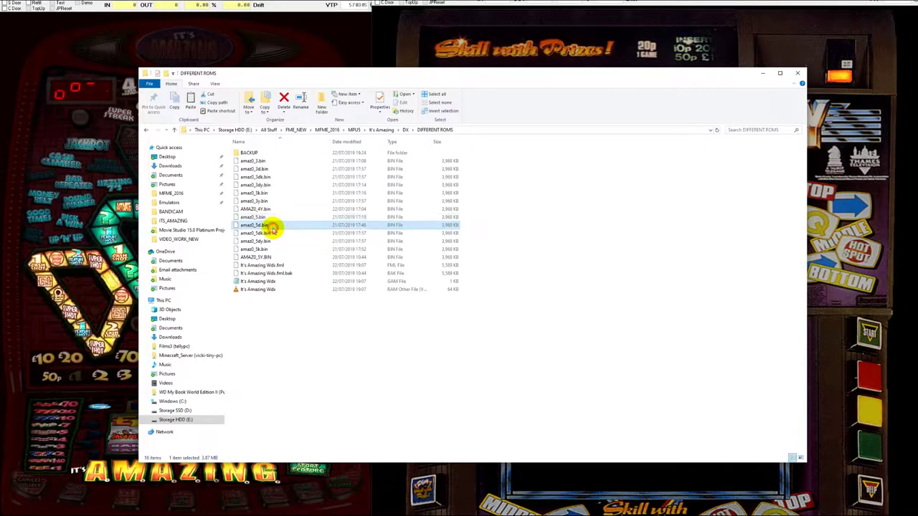
left_click(272, 249)
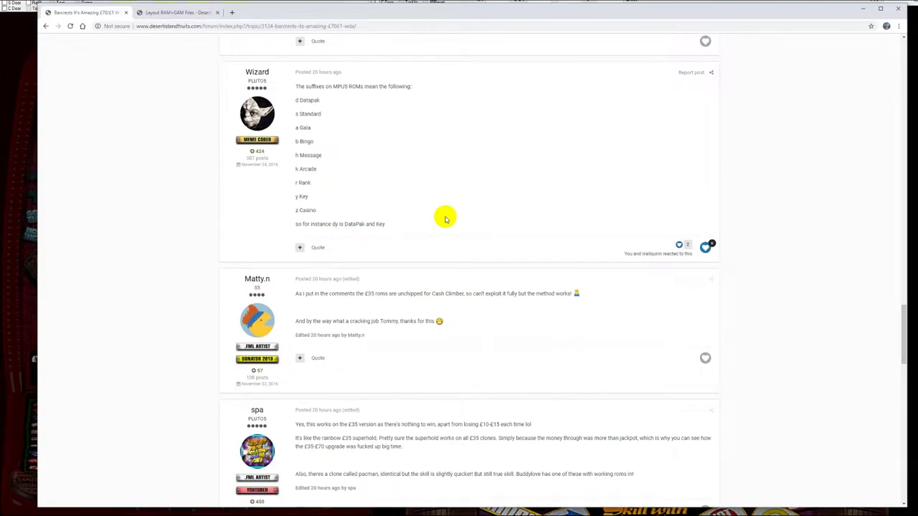
Step: Examine the Arcade and Standard entries in the forum post listing the MPU5 ROM suffixes, highlighting each one
left_click_drag(322, 169, 396, 175)
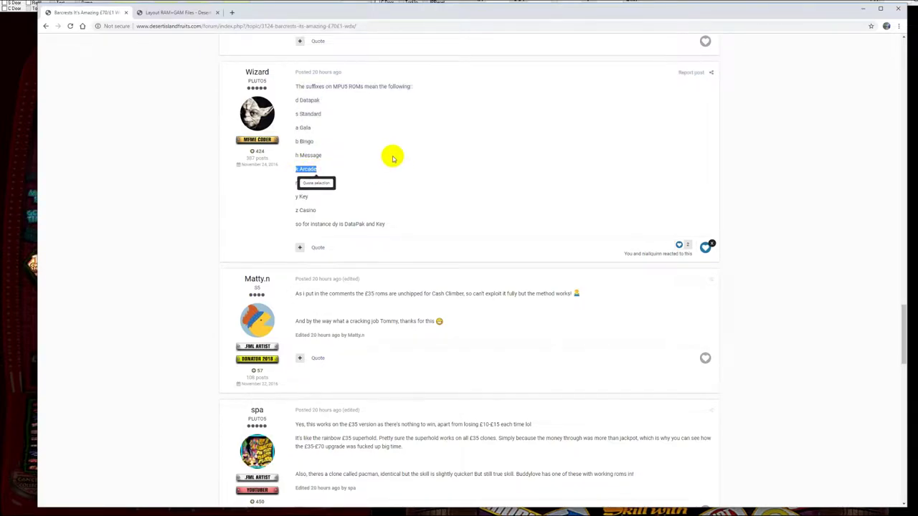
left_click(385, 162)
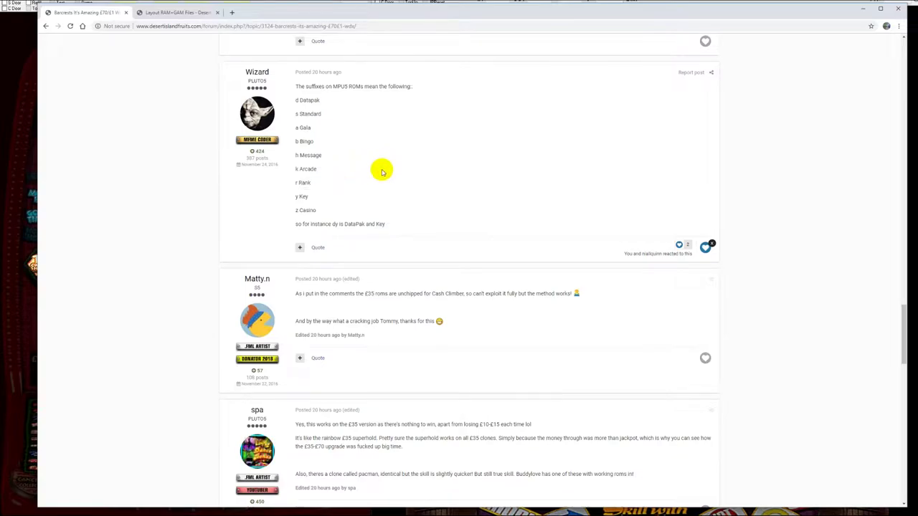
mouse_move(312, 114)
left_mouse_down()
mouse_move(322, 112)
mouse_move(301, 117)
left_mouse_up()
left_click(326, 117)
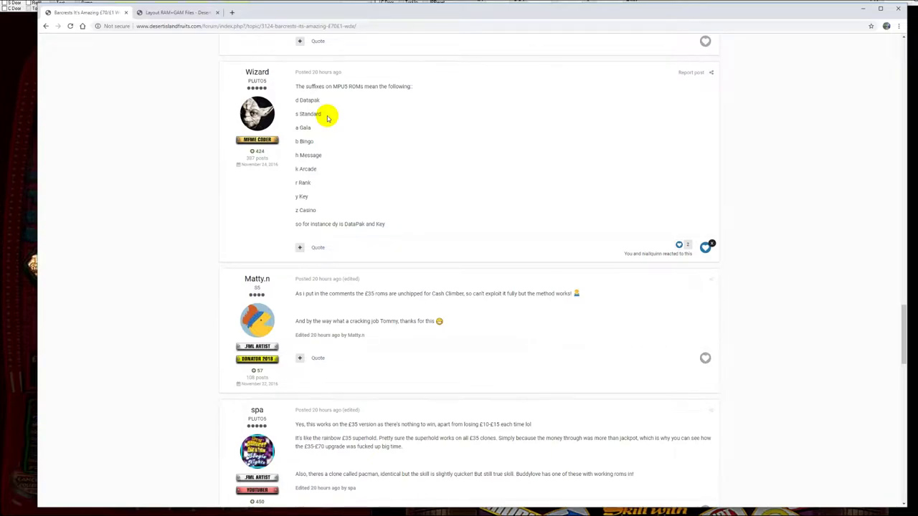
left_click_drag(324, 114, 294, 120)
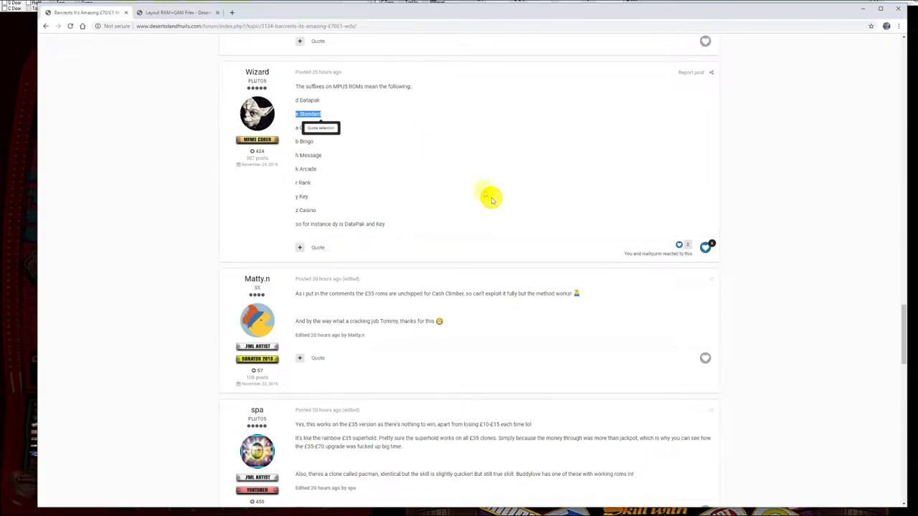
left_click(322, 191)
double_click(310, 168)
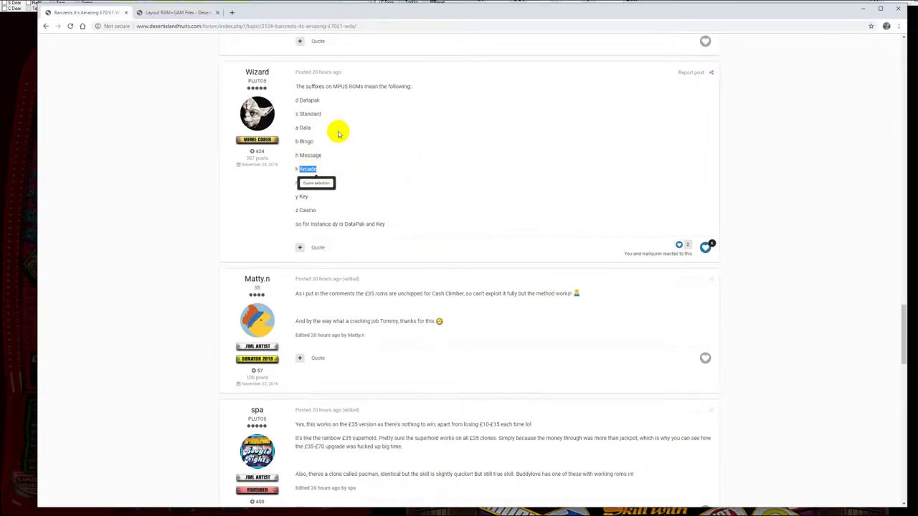
left_click_drag(299, 115, 328, 115)
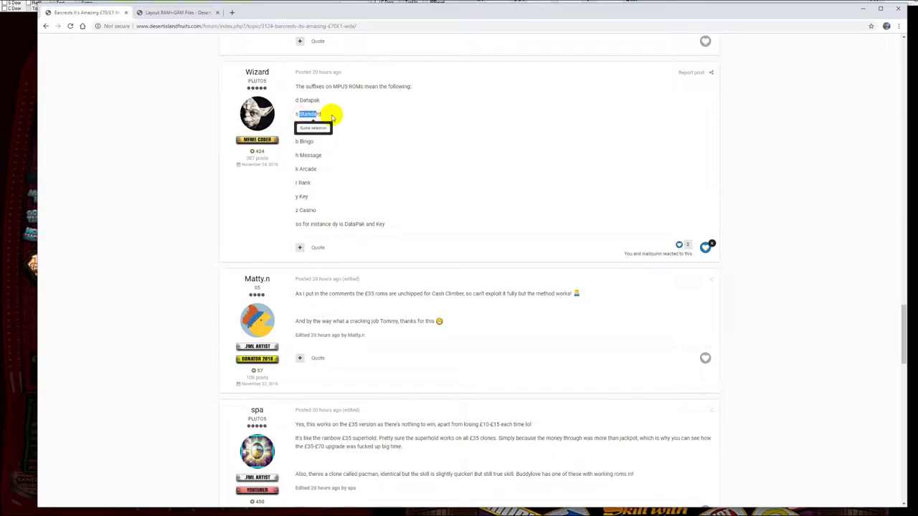
left_click(438, 186)
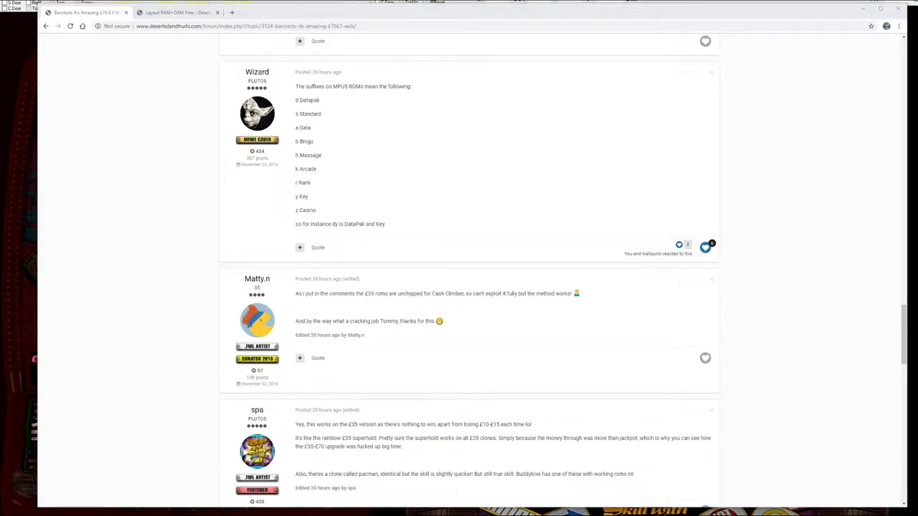
Step: Switch to File Explorer and select the ROM files from amaz0_5.bin through AMAZ0_5Y.BIN
key("alt+Tab")
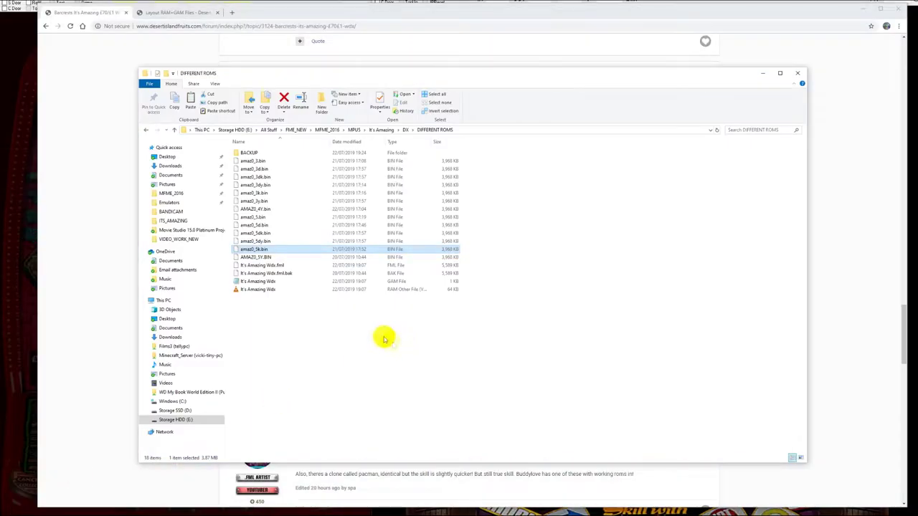
left_click(256, 216)
left_click(282, 257, "shift")
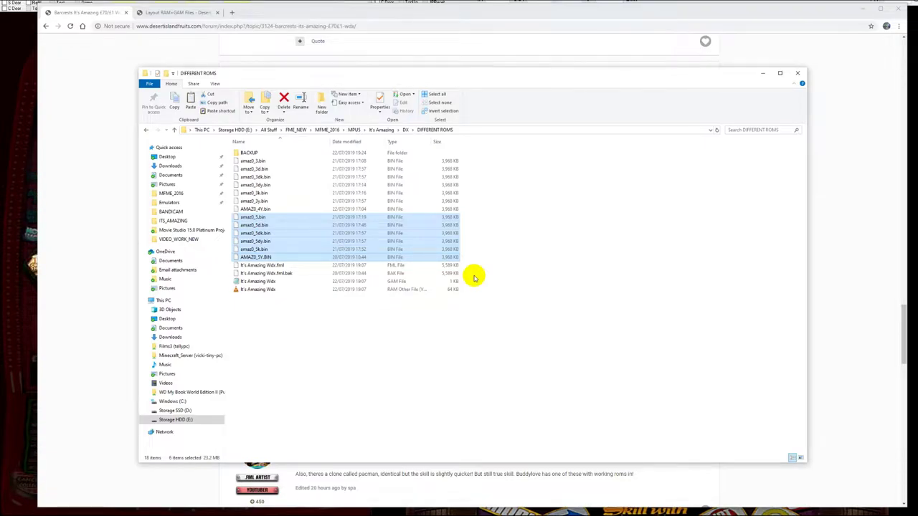
Step: Move the DIFFERENT ROMS window aside to compare its file suffixes with the forum post's list, and bring it back up
left_click_drag(387, 74, 425, 87)
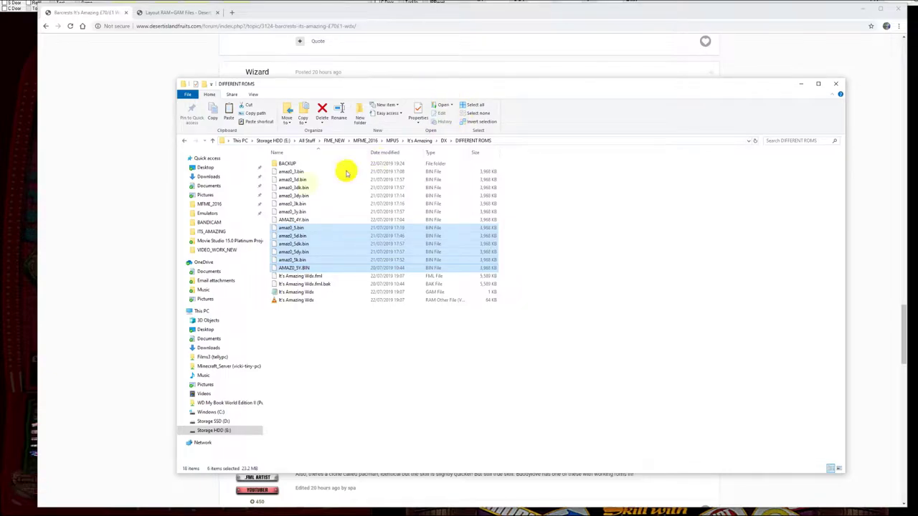
left_click_drag(399, 84, 384, 347)
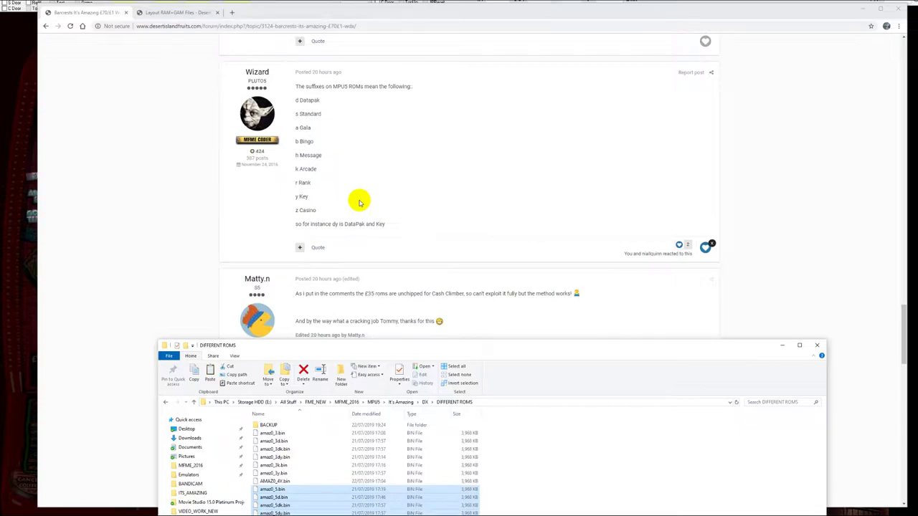
left_click_drag(496, 351, 529, 108)
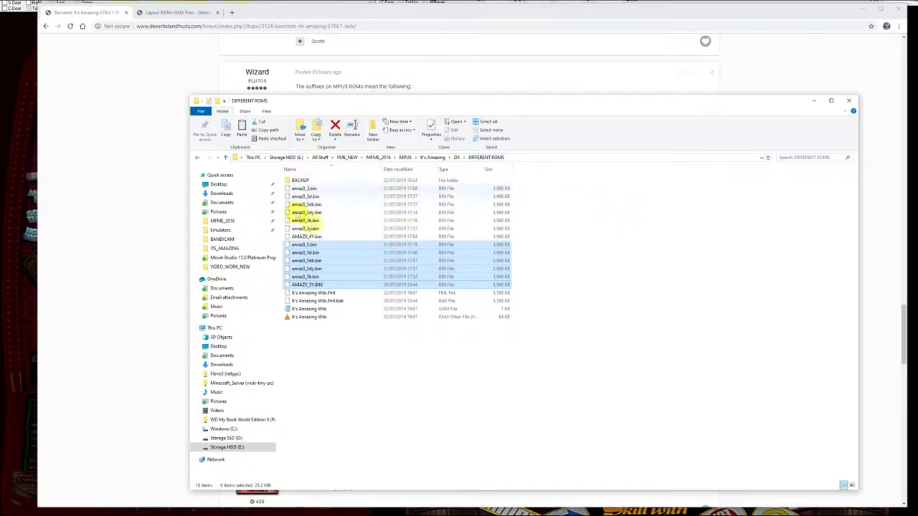
Step: Select AMAZ0_4Y.bin and compare its suffix with the forum's list of MPU5 ROM suffixes
left_click(328, 236)
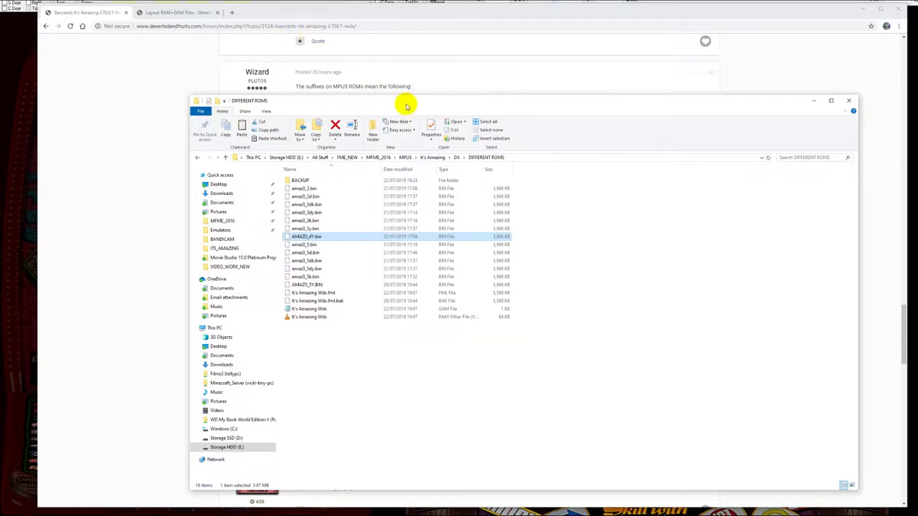
left_click_drag(403, 102, 375, 373)
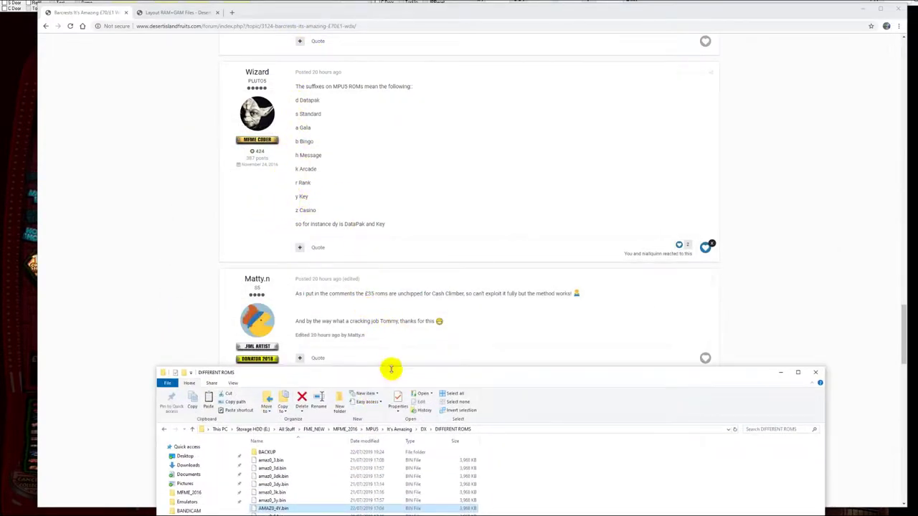
left_click_drag(393, 374, 412, 105)
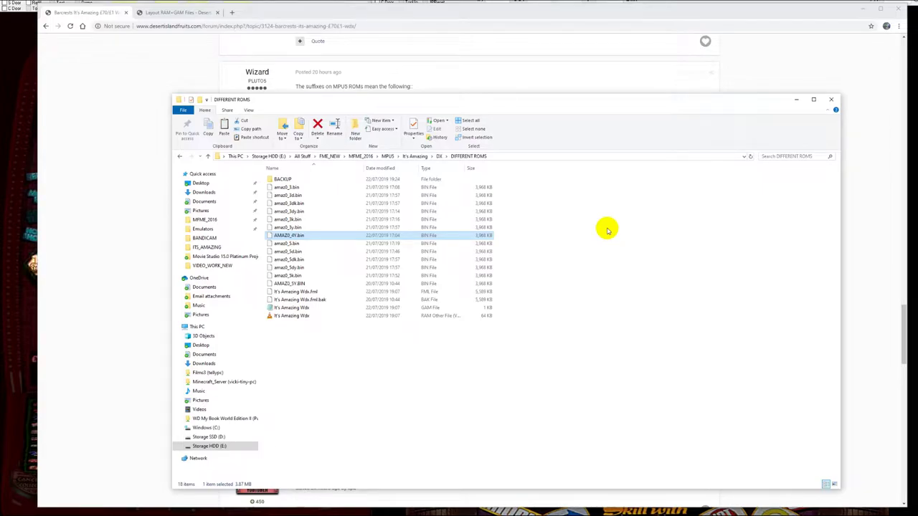
left_click(296, 235)
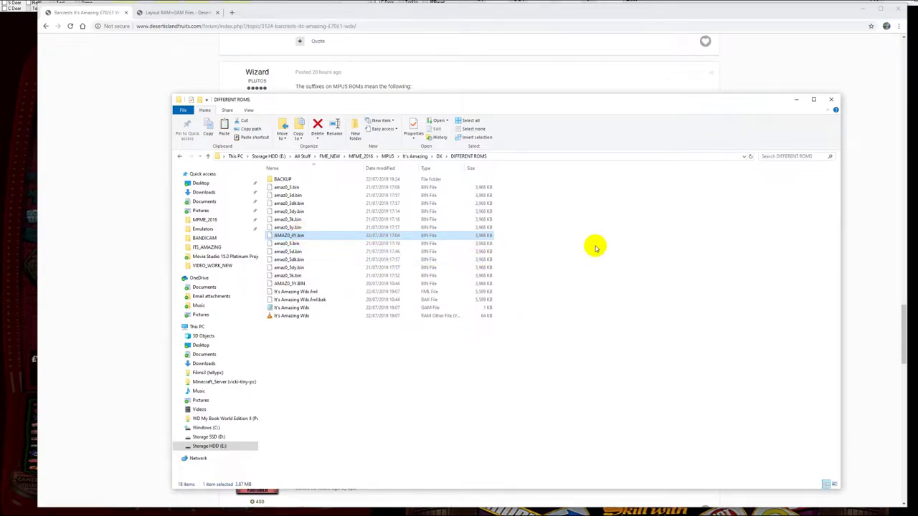
left_click_drag(463, 102, 401, 266)
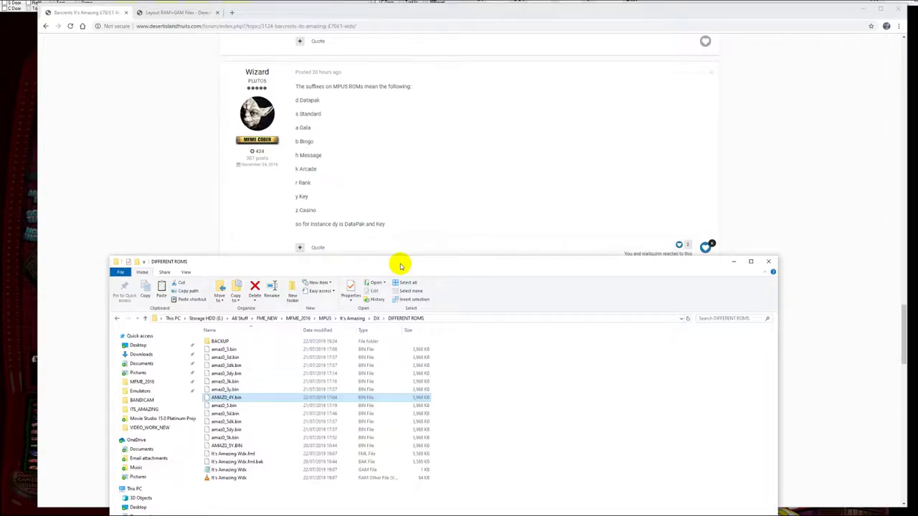
Step: Browse the Desert Island Fruits forums through Layouts Corner to the Layout RAM+GAM Files section
left_click(174, 12)
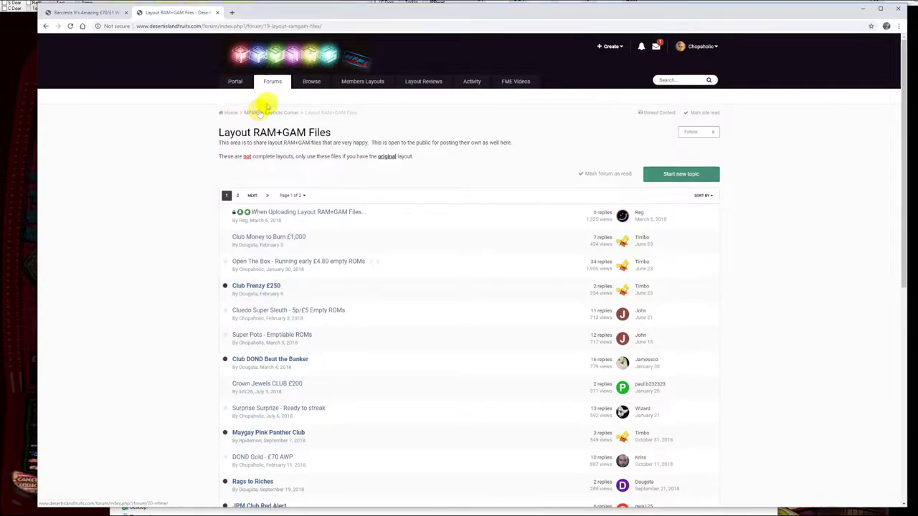
left_click(272, 81)
scroll(373, 272, "down", 4)
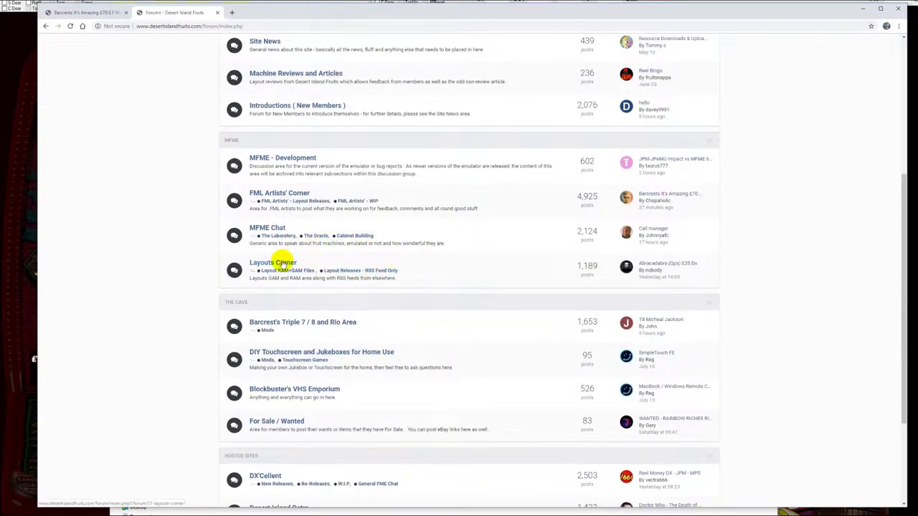
left_click(282, 261)
left_click(291, 179)
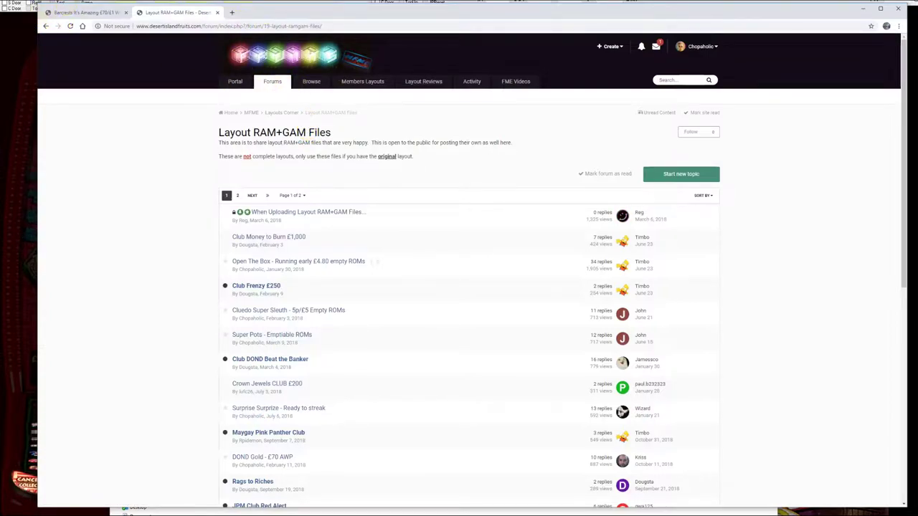
Step: Switch to the MFME emulator and inspect the It's Amazing game configuration, including its DIP switches and stake/prize settings
key("alt+Tab")
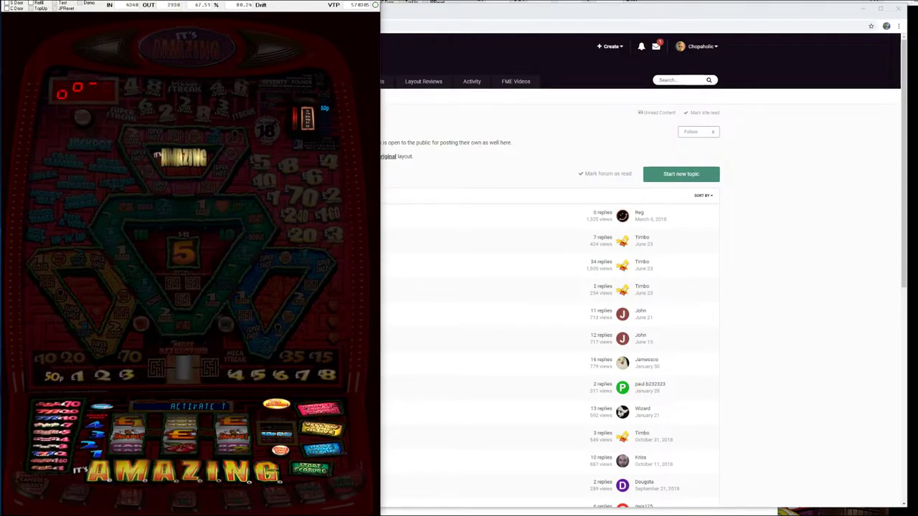
mouse_move(133, 45)
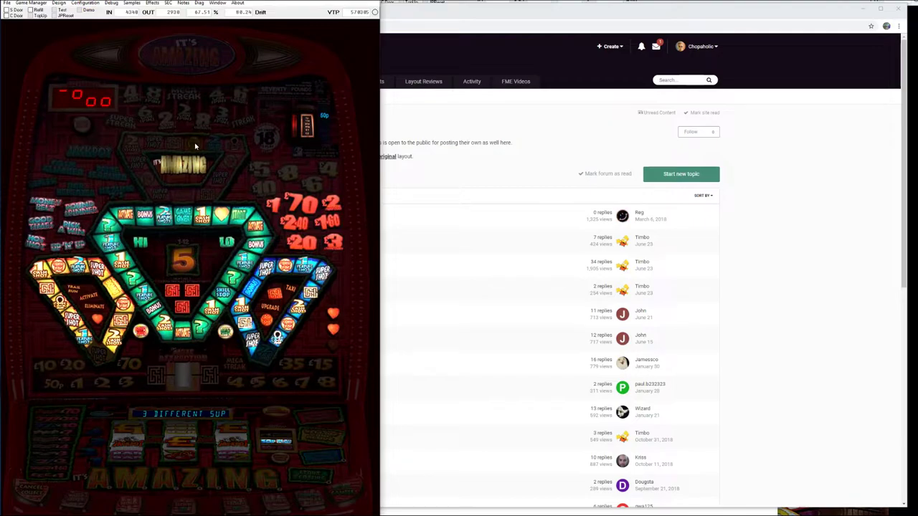
left_click(84, 3)
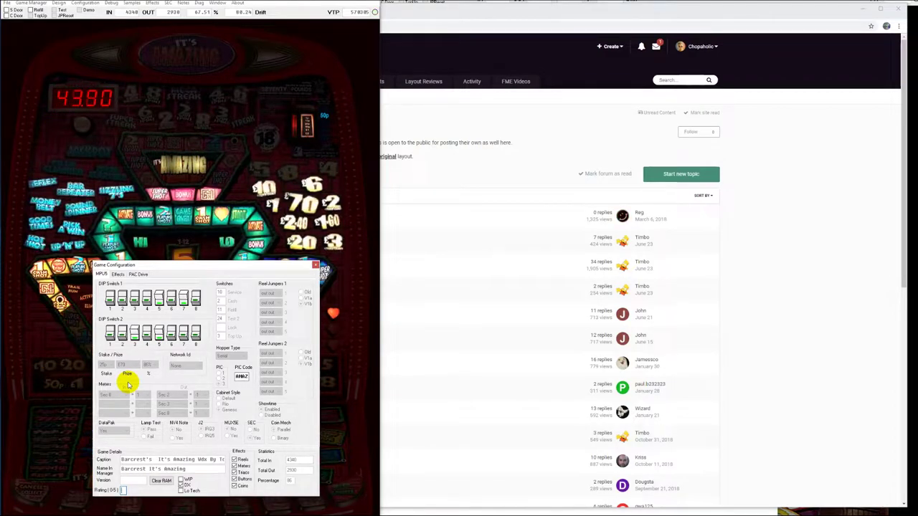
left_click(316, 264)
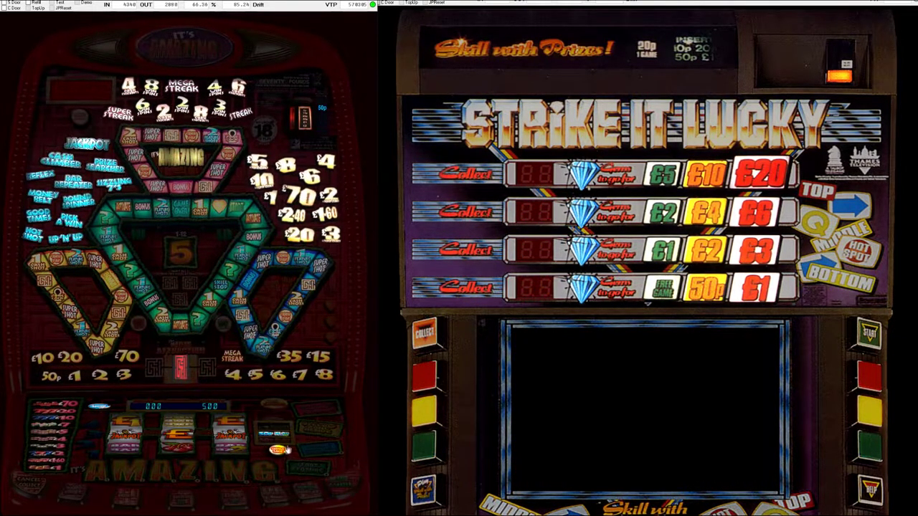
Step: Cycle through the stake options on the It's Amazing machine using its change-stake control
left_click(276, 452)
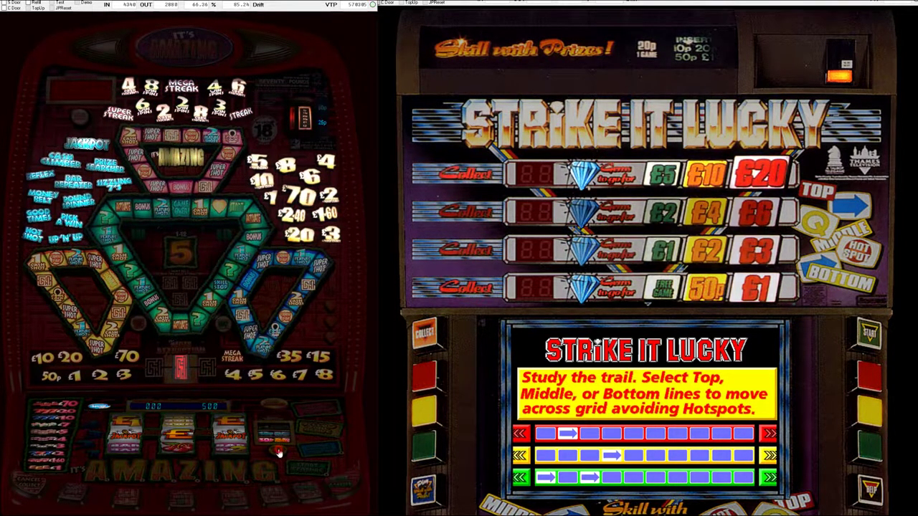
left_click(277, 451)
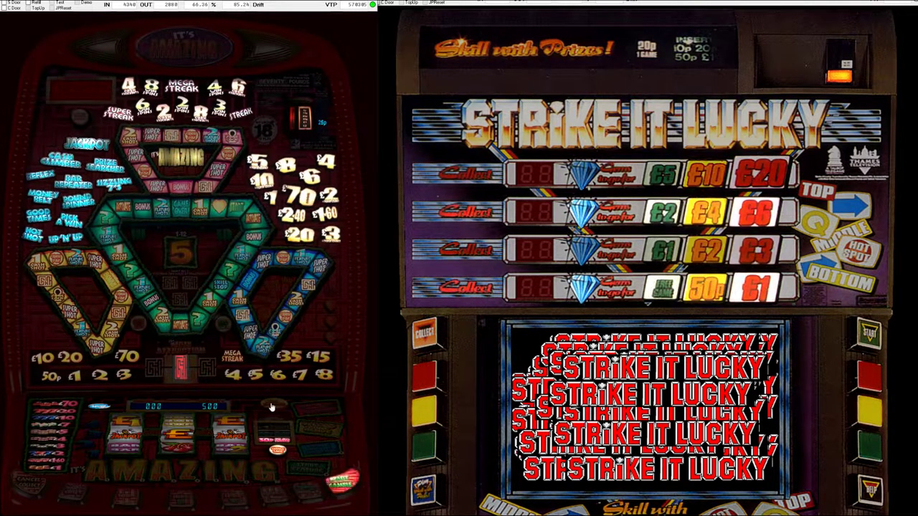
left_click(278, 451)
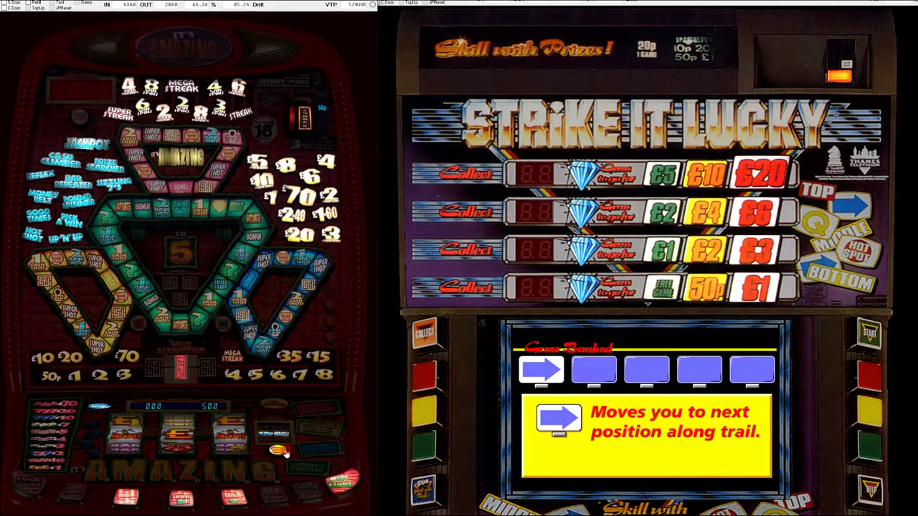